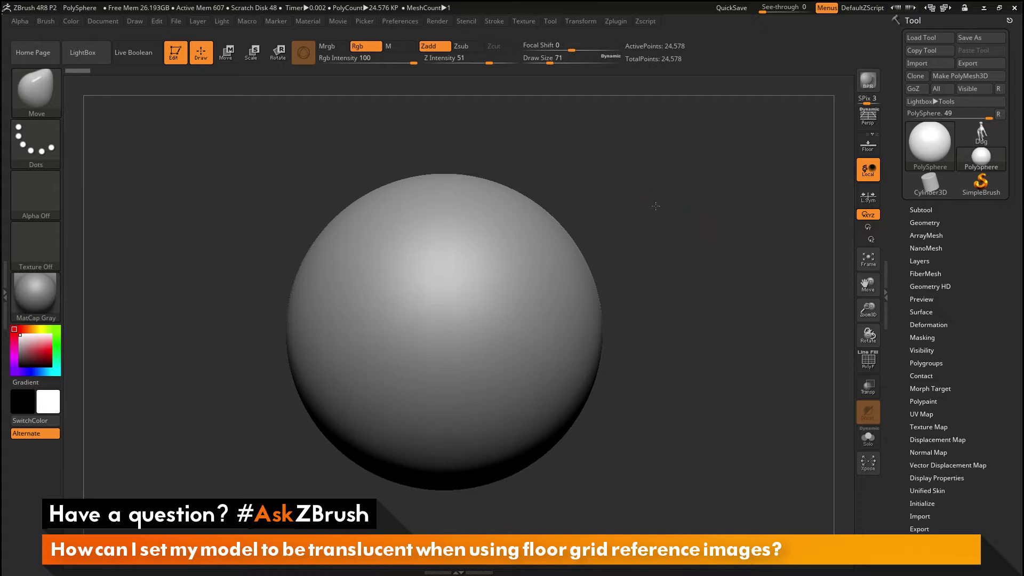
- Load the human skull floor-grid reference from LightBox's Grids tab into the scene
left_click_drag(673, 258, 657, 205)
key("comma")
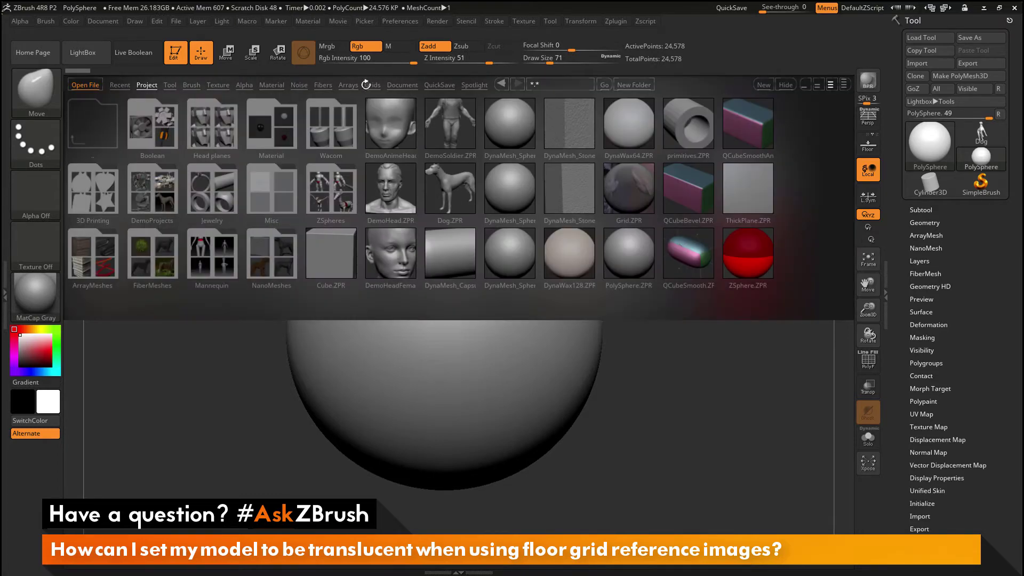
left_click(369, 85)
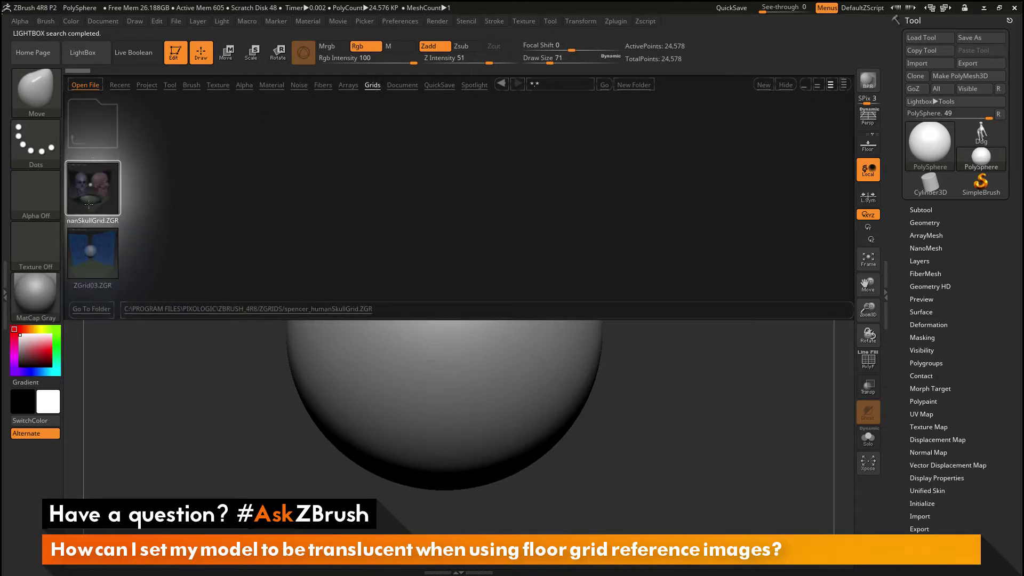
double_click(99, 186)
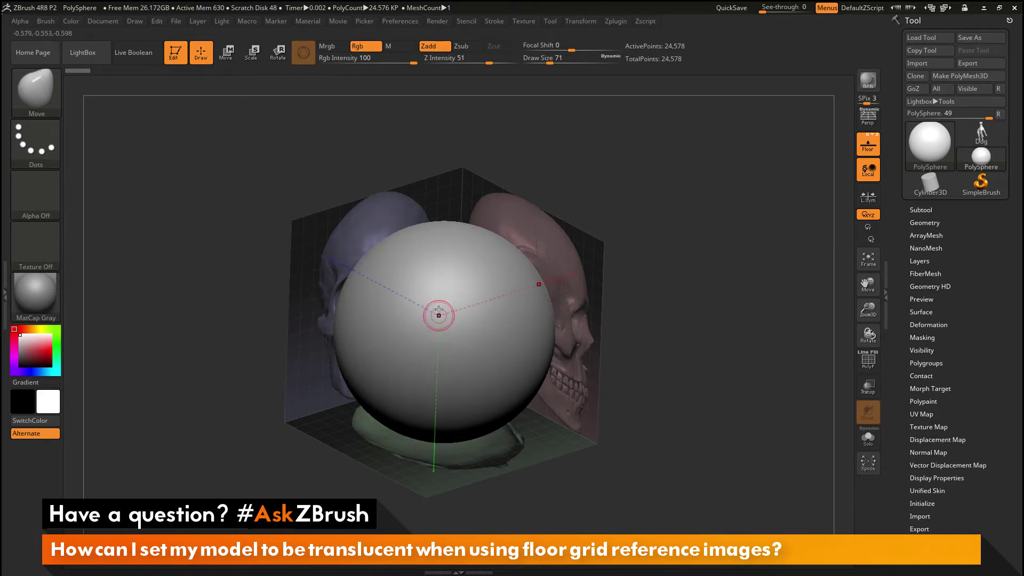
left_click_drag(647, 338, 617, 309, "shift")
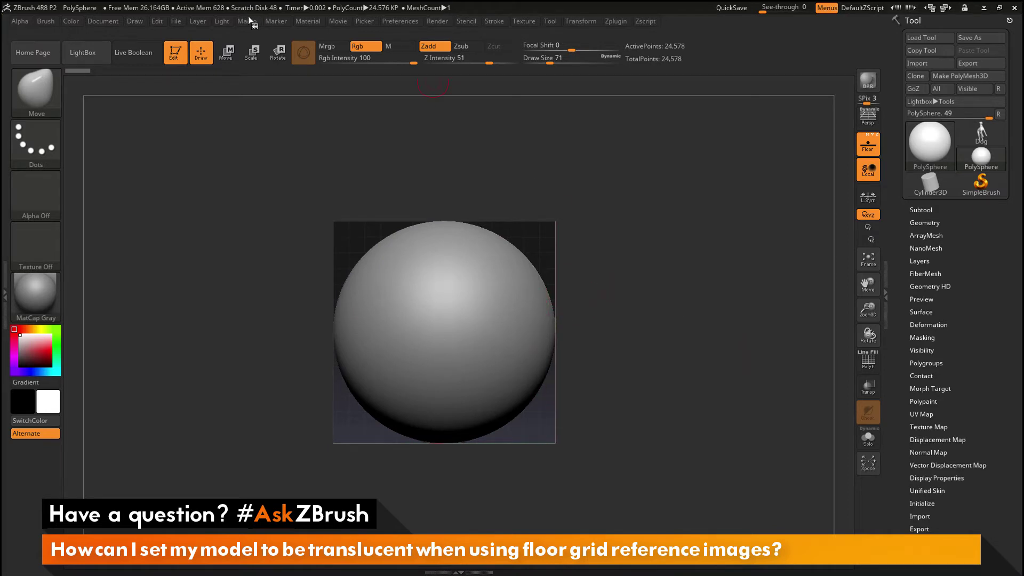
- Dock the Draw palette in the right tray
left_click(135, 22)
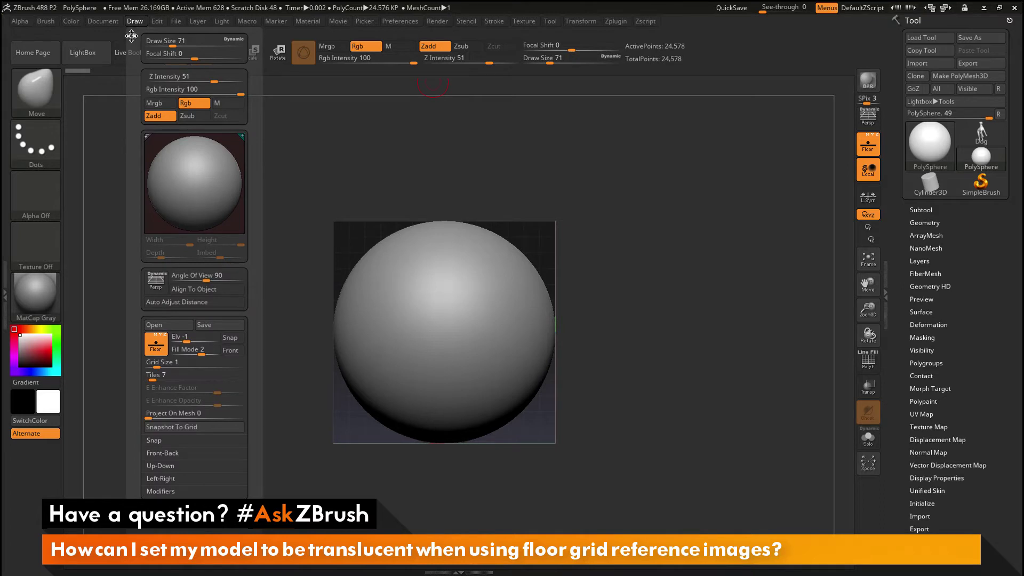
left_click(131, 36)
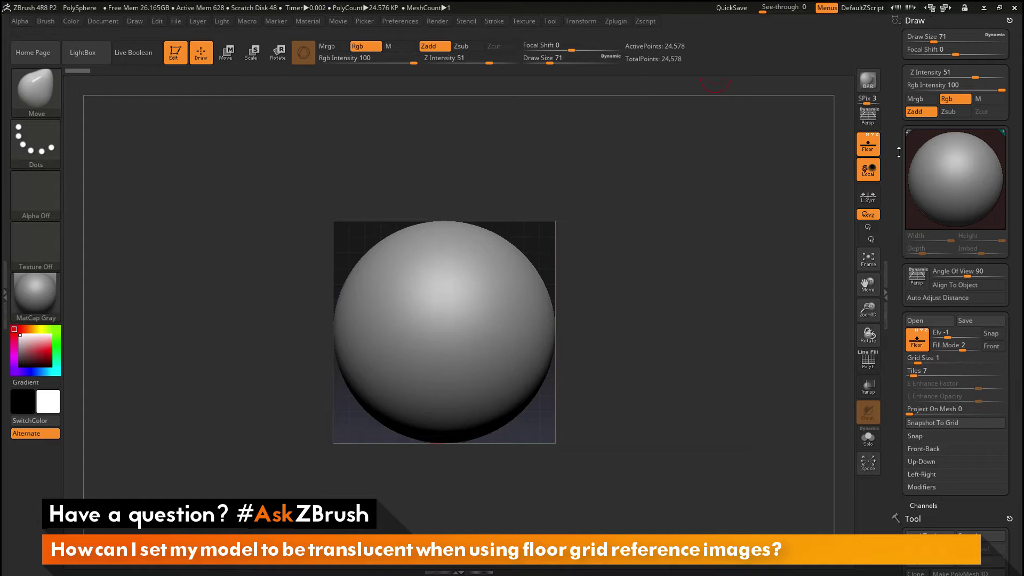
scroll(898, 155, "down", 5)
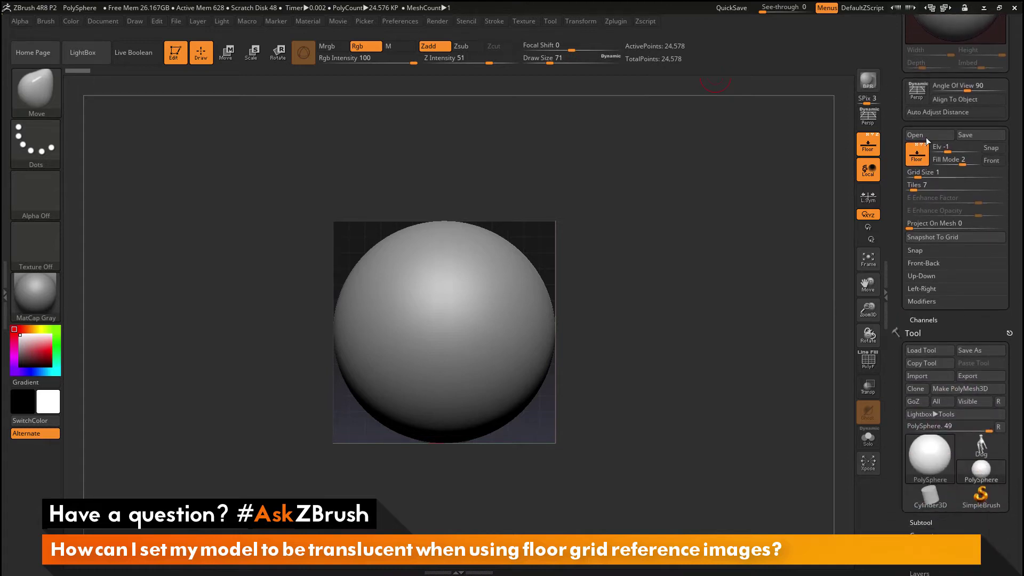
- Expand the Front-Back, Up-Down and Left-Right subpalettes showing the skull reference images
left_click(922, 262)
scroll(922, 293, "down", 2)
left_click(923, 317)
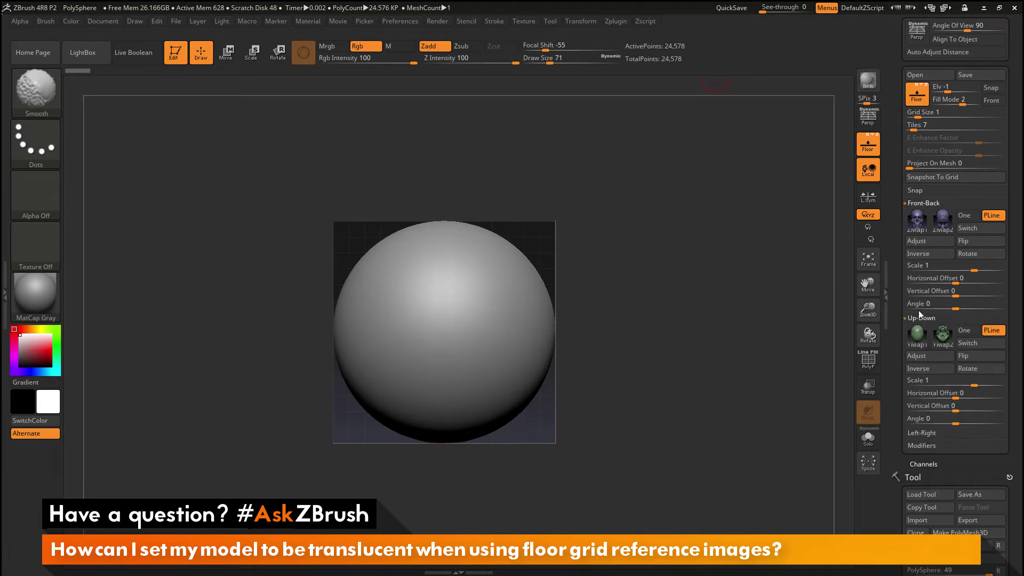
scroll(923, 325, "down", 3)
left_click(925, 333)
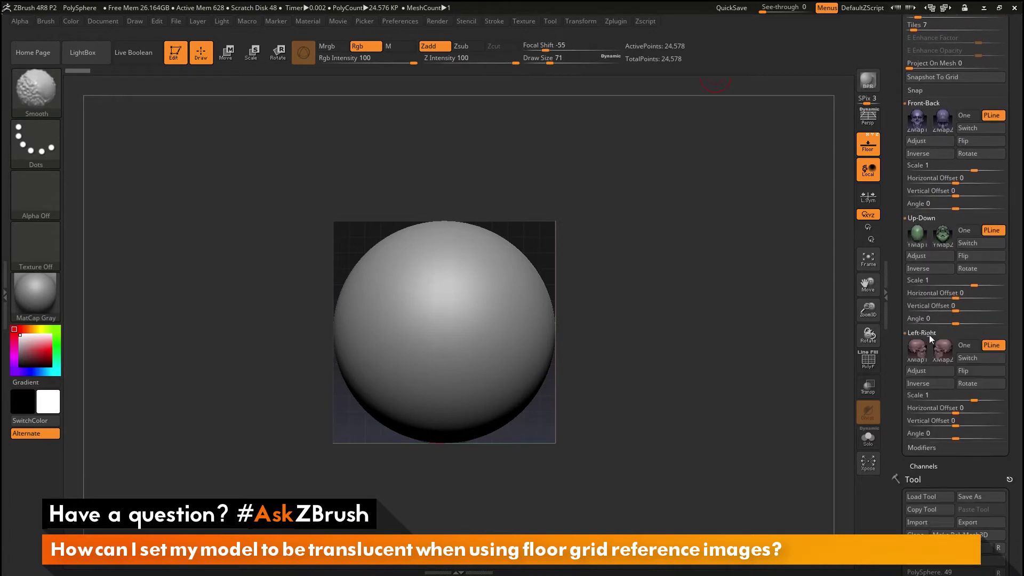
mouse_move(945, 128)
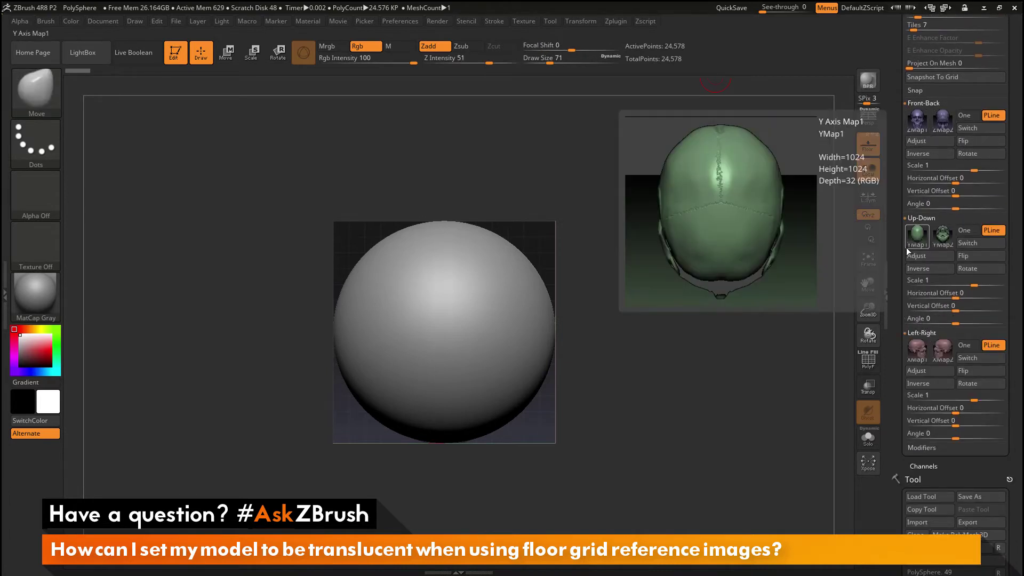
mouse_move(936, 347)
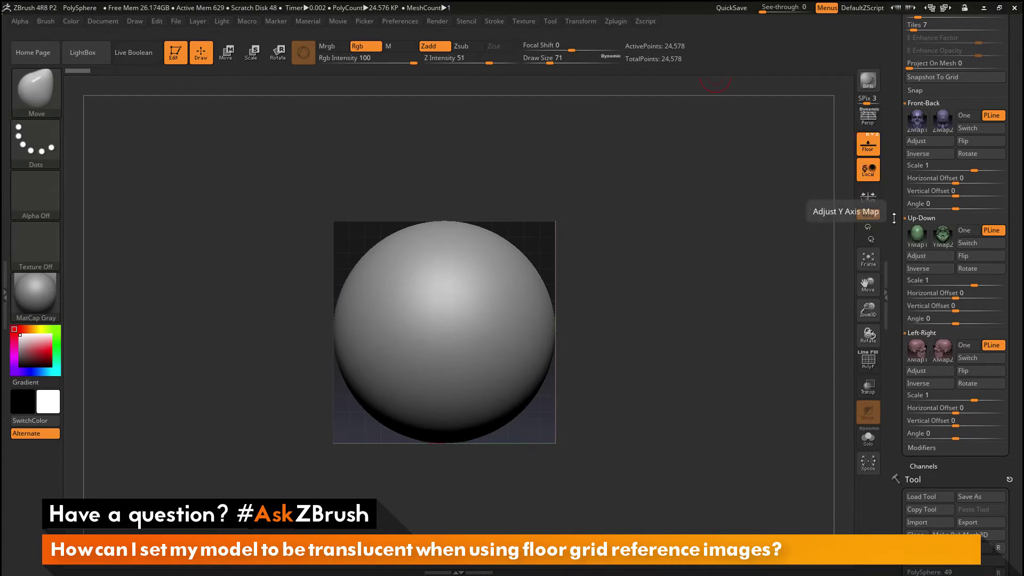
left_click_drag(894, 183, 894, 381)
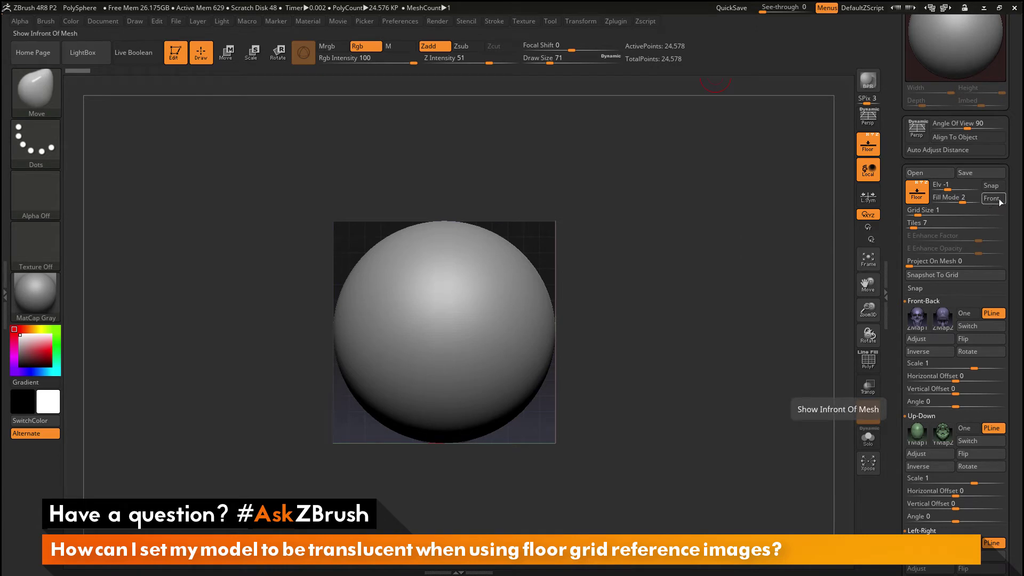
- Turn on Front so the sphere turns translucent, then check it from front, side and top
left_click_drag(685, 192, 710, 206)
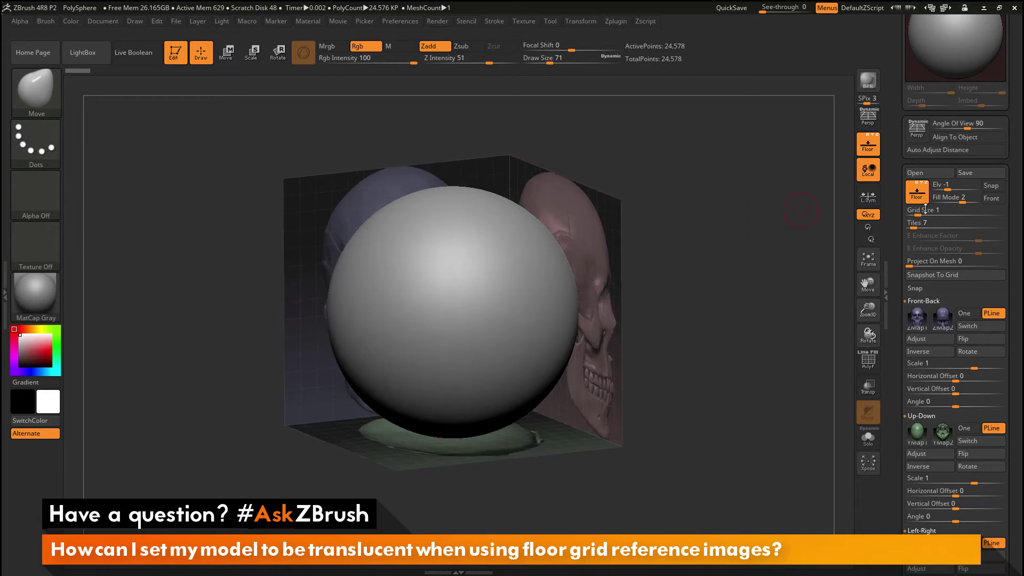
left_click(992, 198)
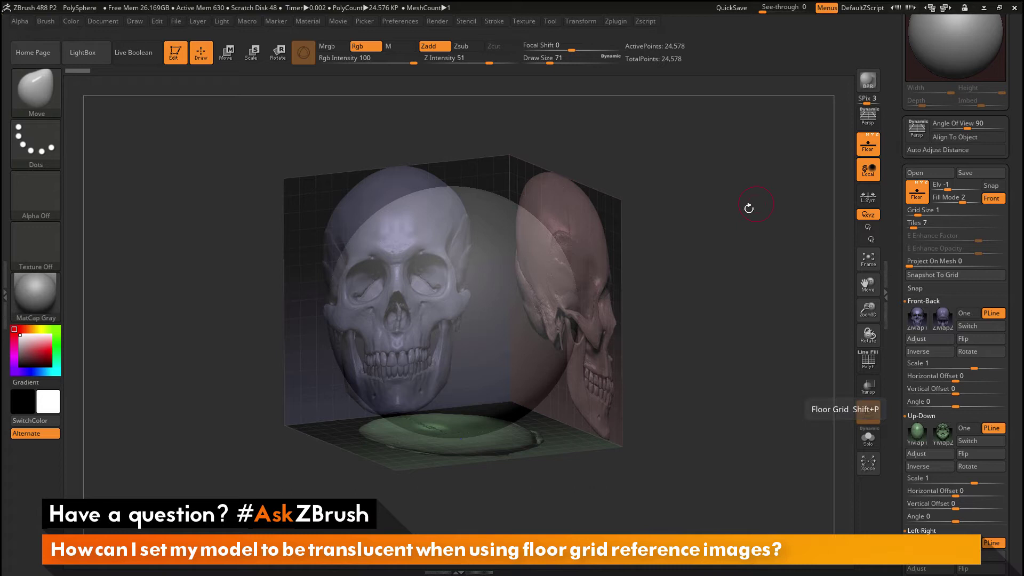
left_click_drag(747, 208, 626, 245, "shift")
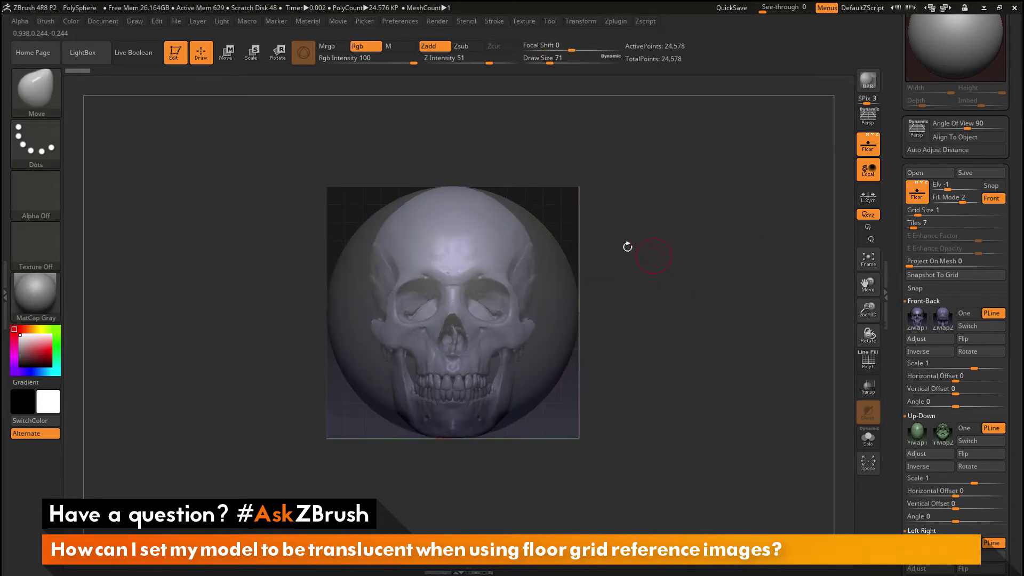
left_click_drag(640, 281, 512, 251, "shift")
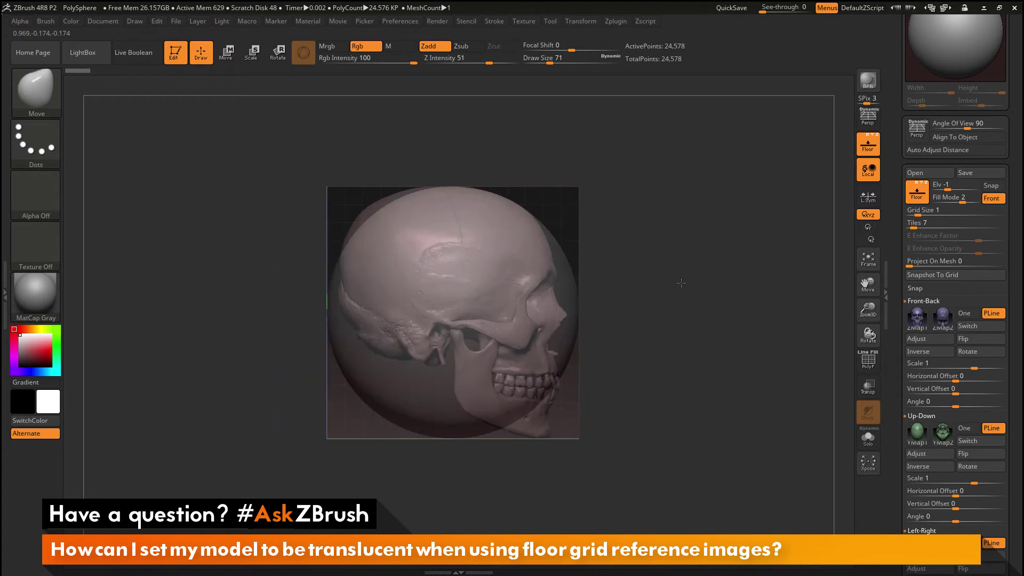
mouse_move(603, 267)
left_mouse_down("shift")
mouse_move(648, 322)
mouse_move(475, 315)
mouse_move(677, 348)
mouse_move(676, 245)
mouse_move(673, 352)
mouse_move(560, 335)
left_mouse_up("shift")
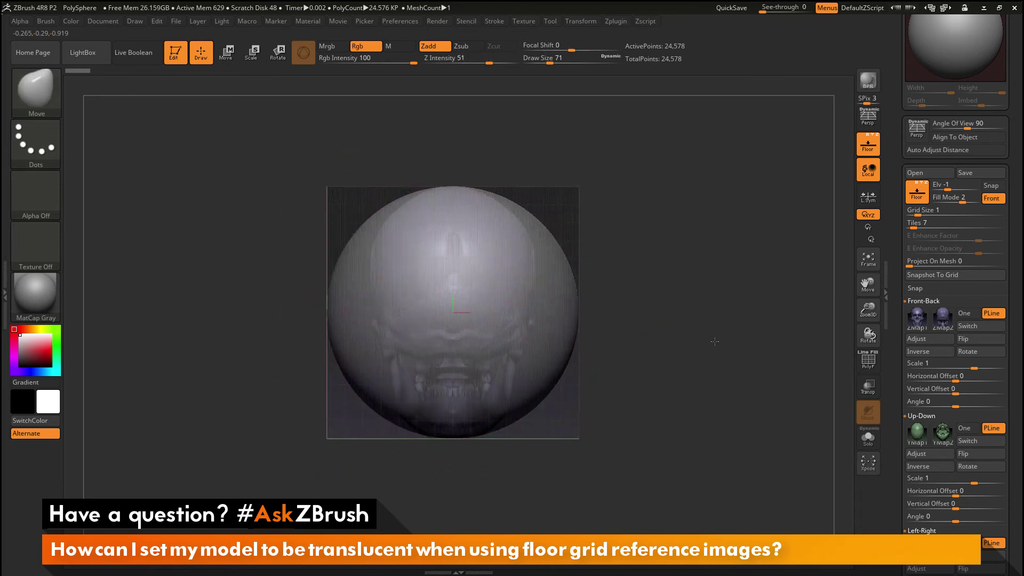
left_click_drag(674, 327, 713, 270, "shift")
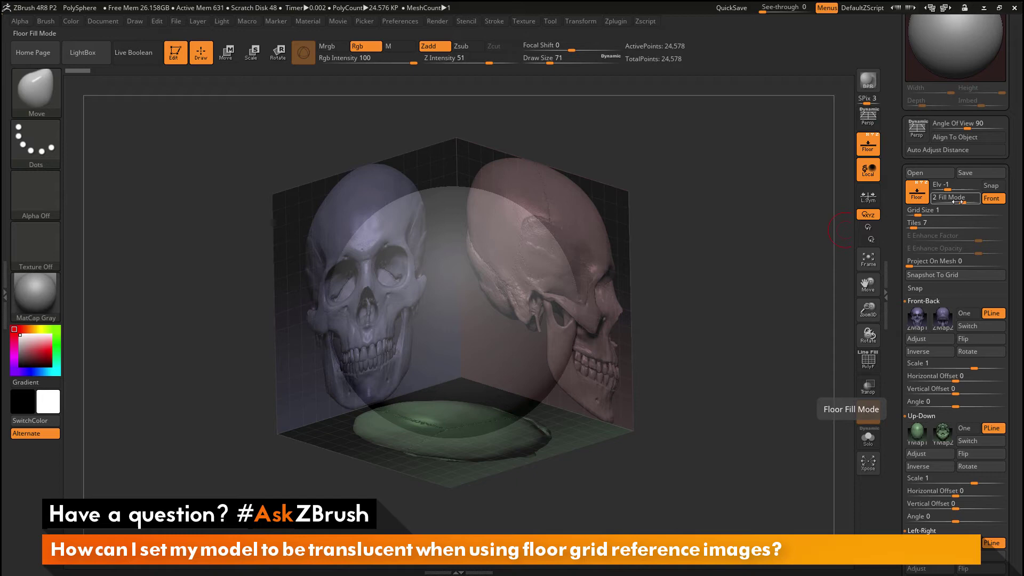
- Show the extended Ctrl help for the Fill Mode slider
key("ctrl")
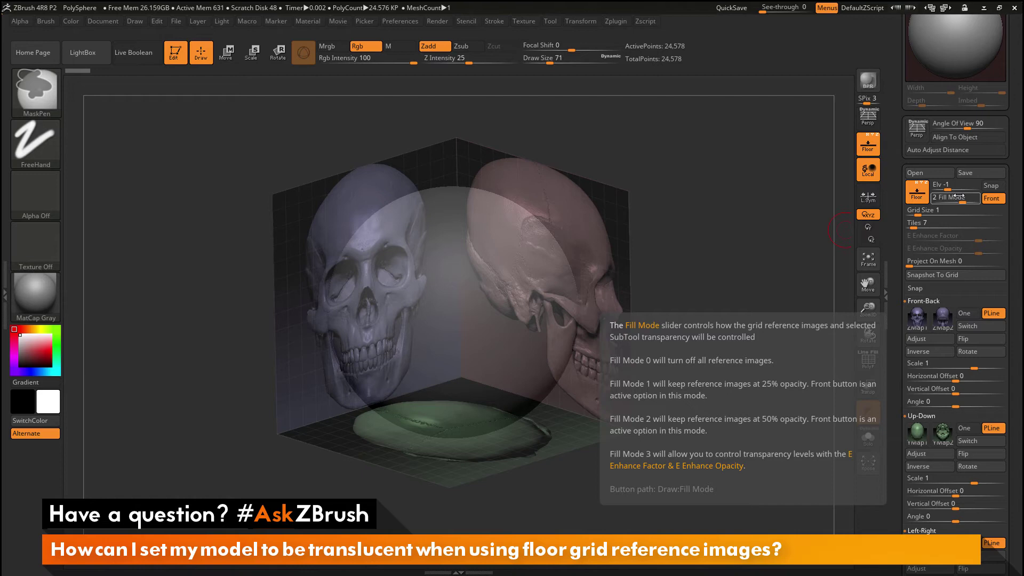
- Try Fill Mode 0 to hide the references, then settle on Fill Mode 3
left_click_drag(962, 201, 934, 201)
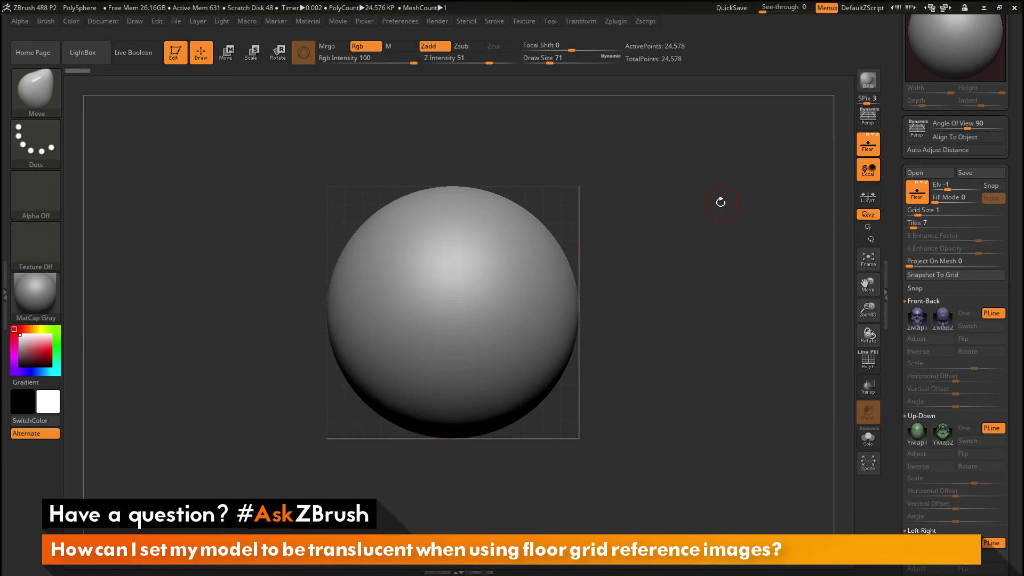
left_click_drag(717, 207, 698, 225)
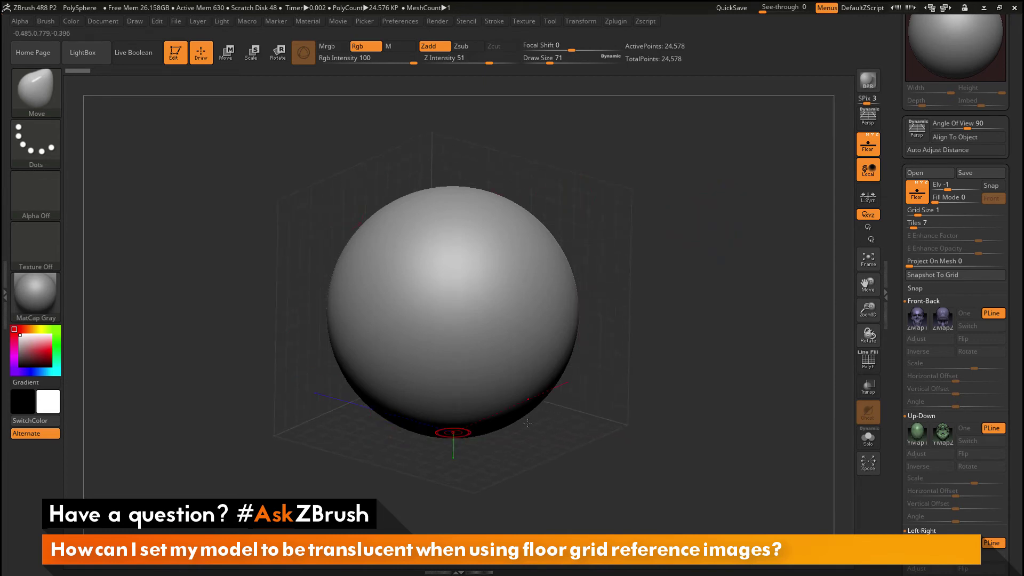
left_click_drag(937, 197, 947, 198)
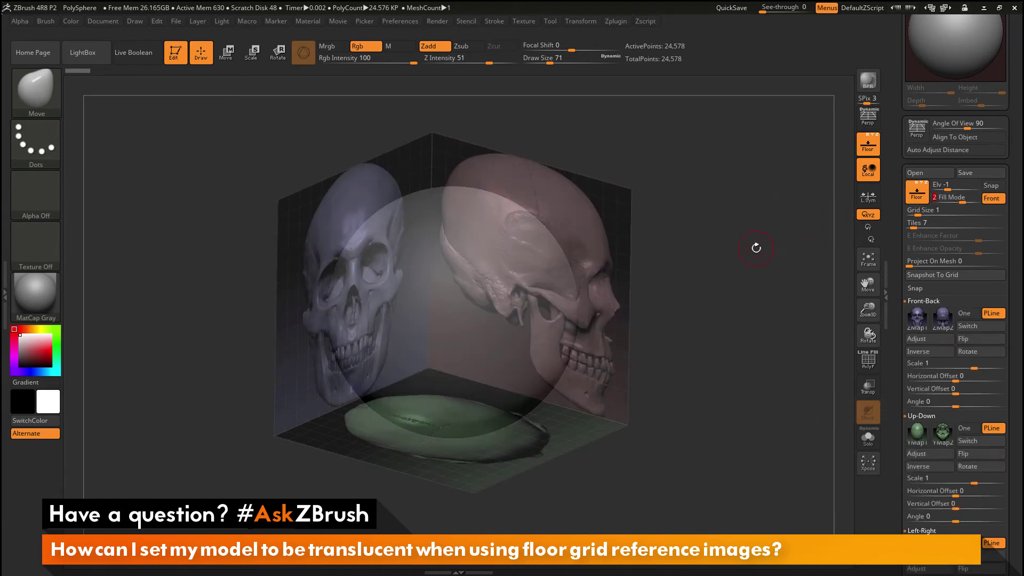
left_click_drag(755, 247, 754, 233)
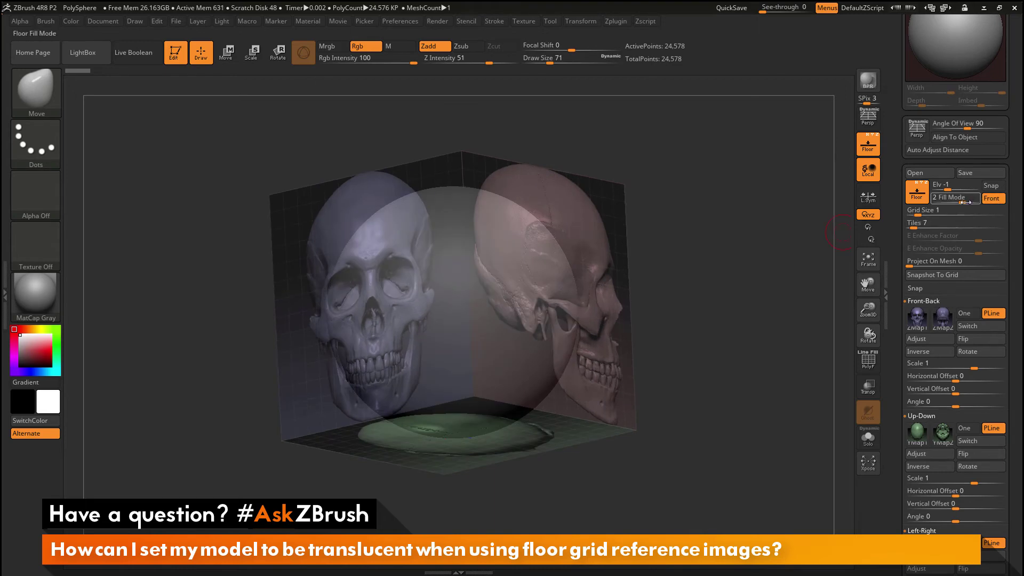
left_click_drag(965, 202, 973, 203)
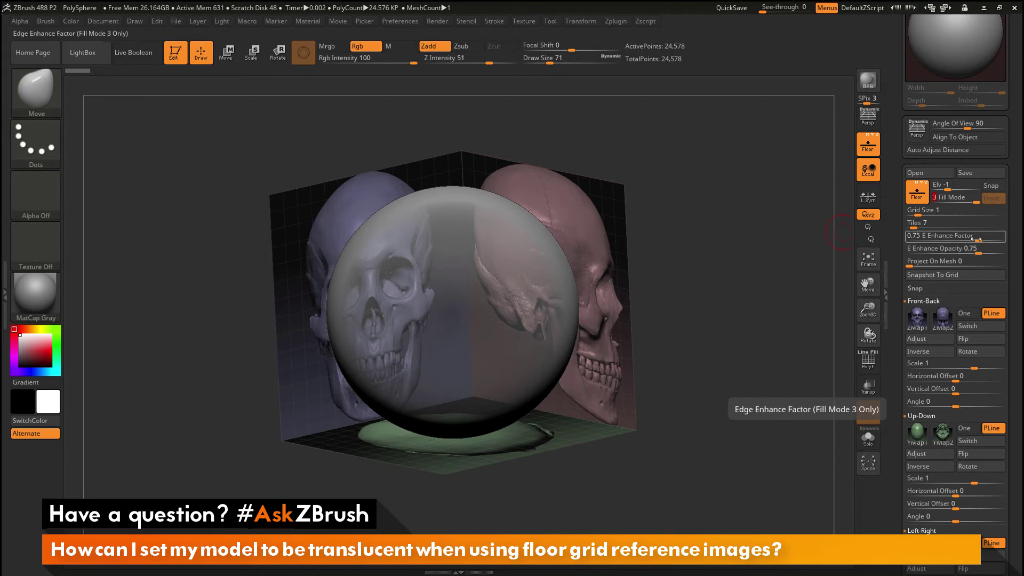
- Set E Enhance Factor to 0.77 and E Enhance Opacity to about 0.74
mouse_move(977, 239)
left_mouse_down()
mouse_move(944, 240)
mouse_move(976, 240)
mouse_move(967, 249)
mouse_move(979, 249)
mouse_move(959, 254)
mouse_move(968, 252)
left_mouse_up()
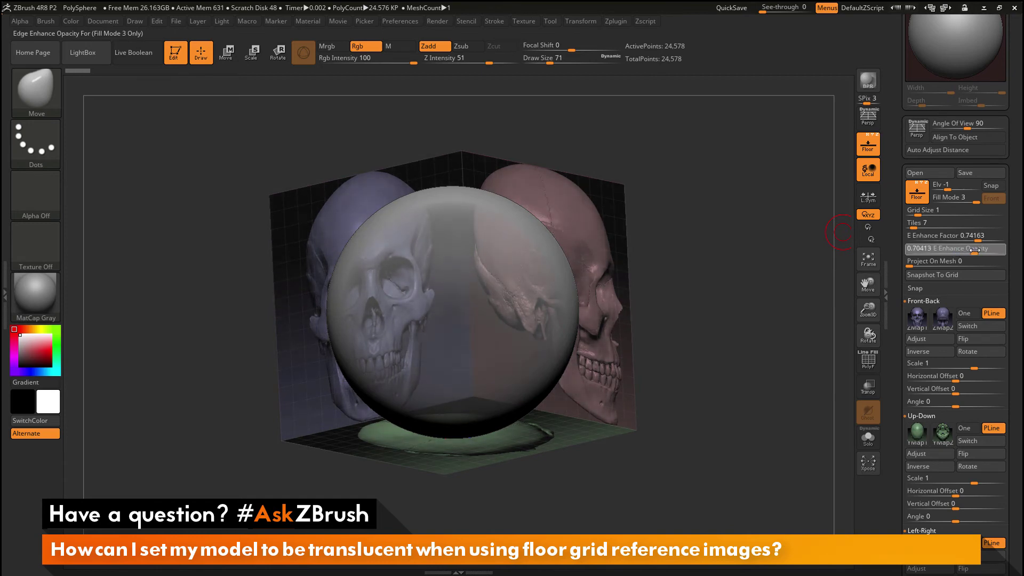
left_click_drag(962, 236, 967, 229)
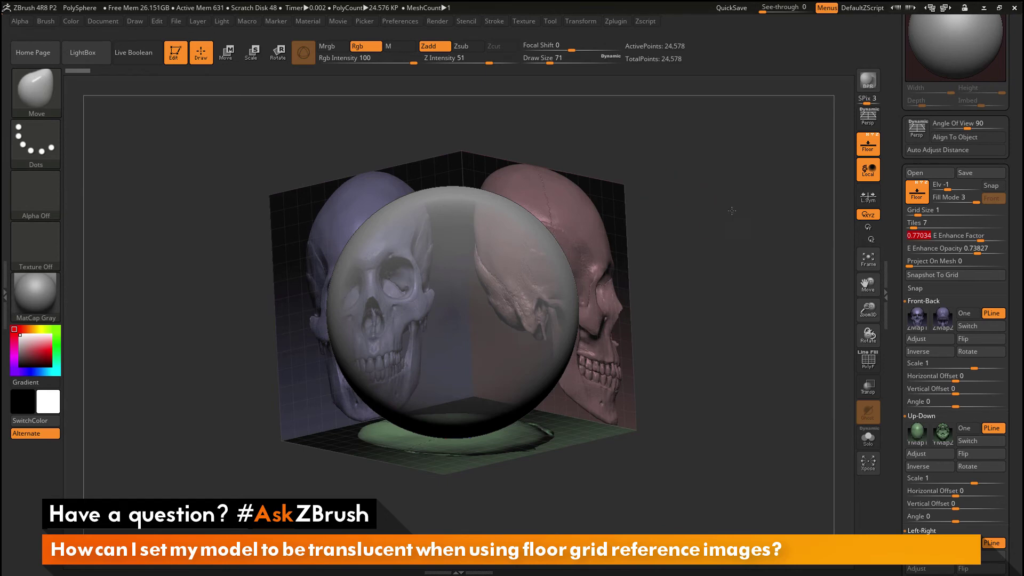
left_click_drag(732, 210, 734, 202, "shift")
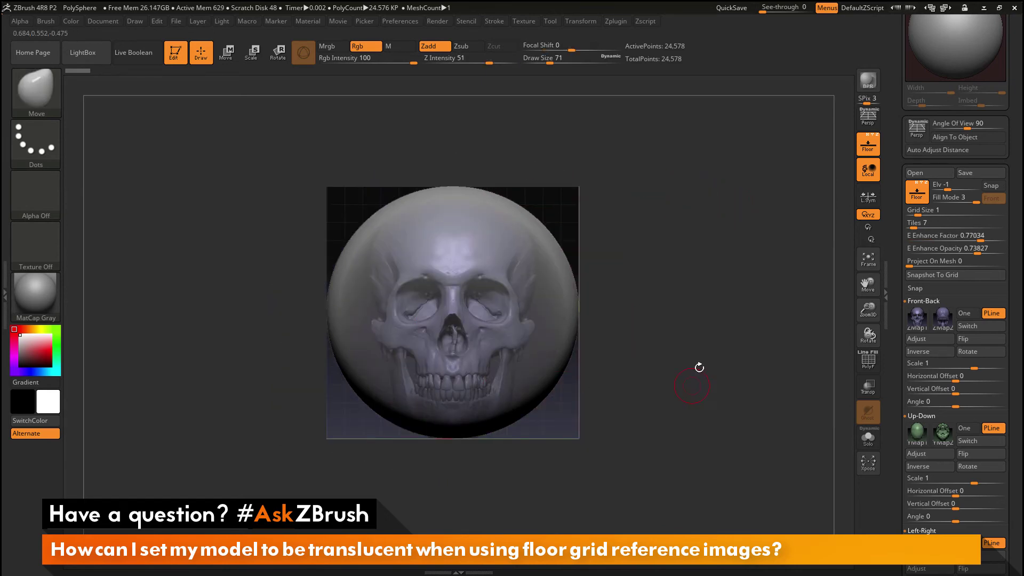
- Switch Fill Mode to 2 and start projecting the skull references onto the sphere
left_click_drag(699, 367, 707, 331)
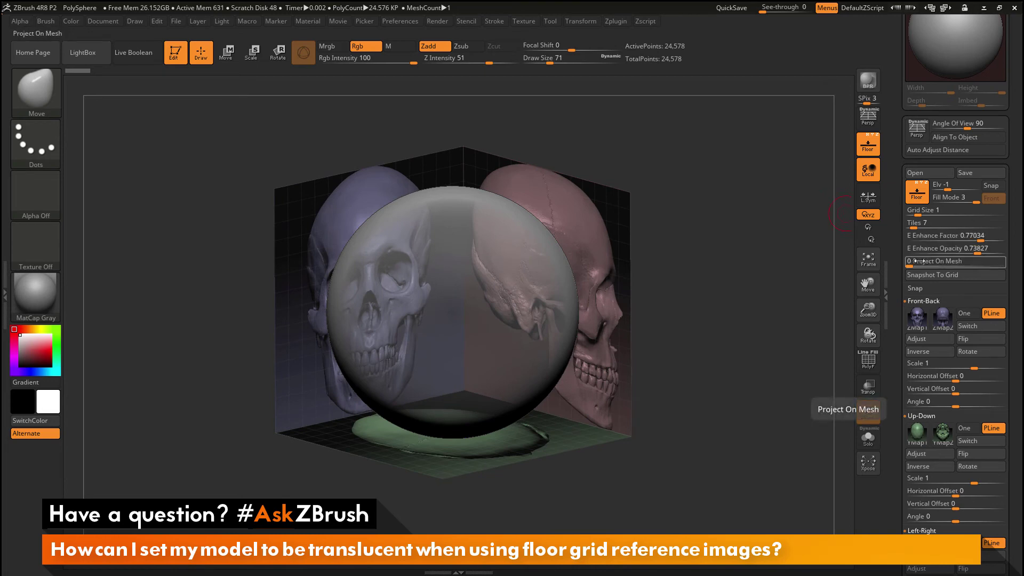
left_click(958, 202)
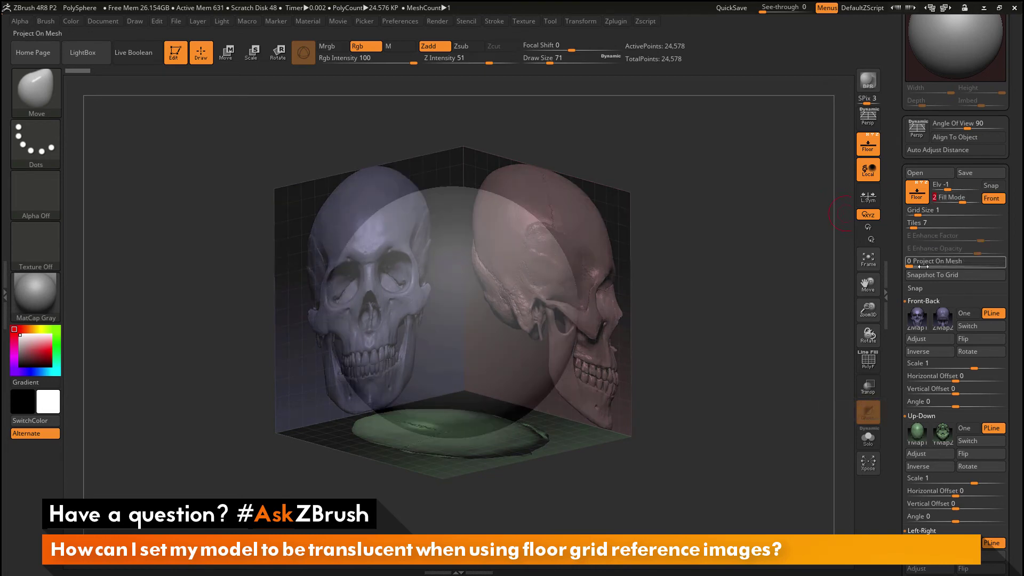
left_click_drag(908, 263, 1017, 266)
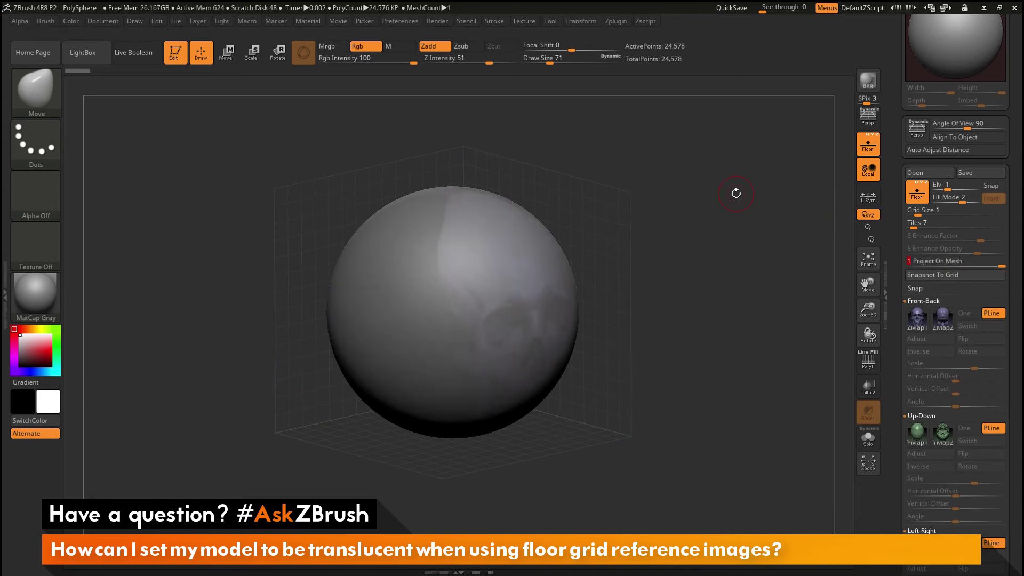
left_click_drag(715, 183, 459, 272, "alt")
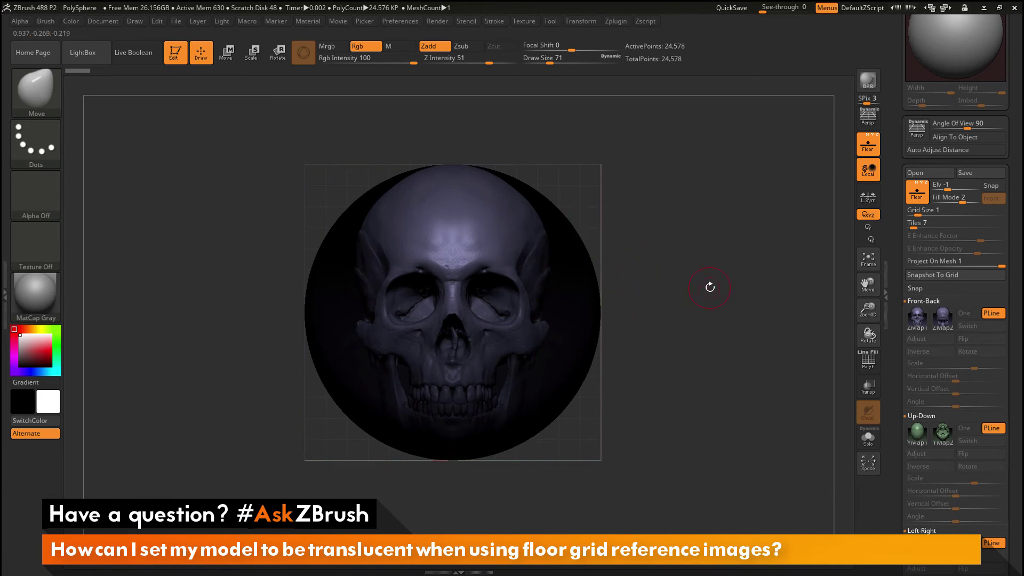
- Check the side and front projections, then set Project On Mesh to about 0.72
left_click_drag(712, 296, 758, 300)
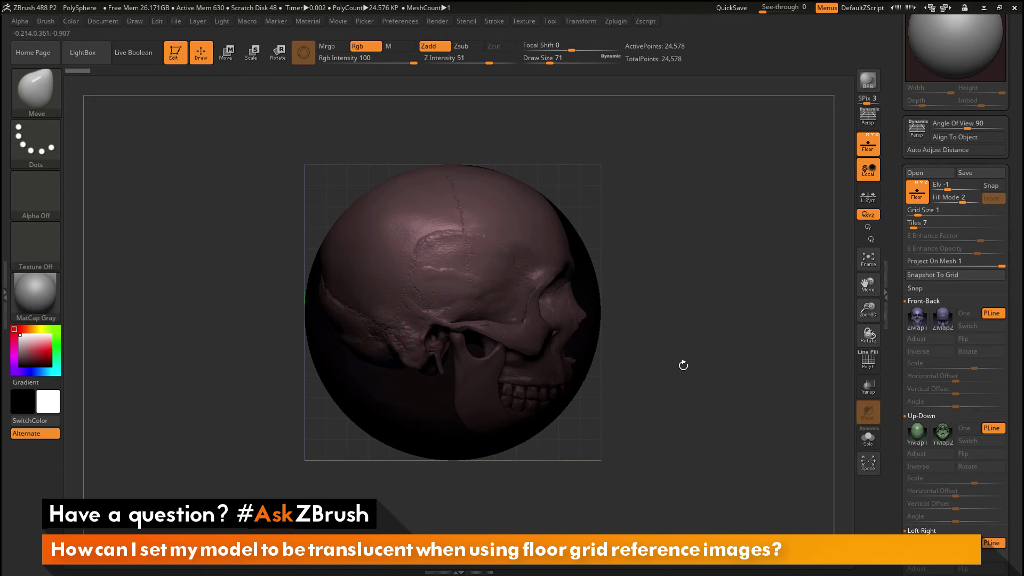
left_click_drag(768, 238, 667, 261)
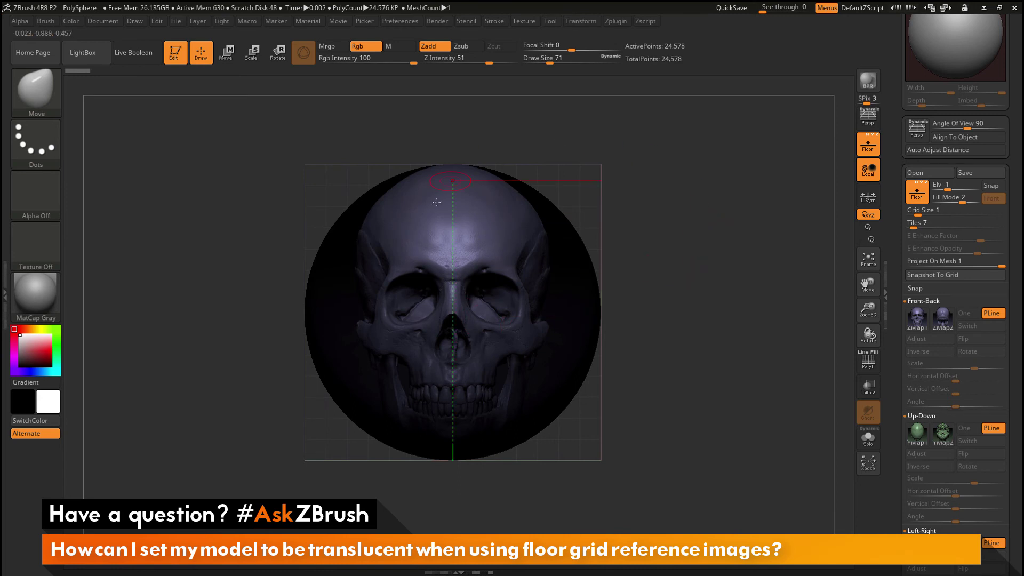
left_click(947, 263)
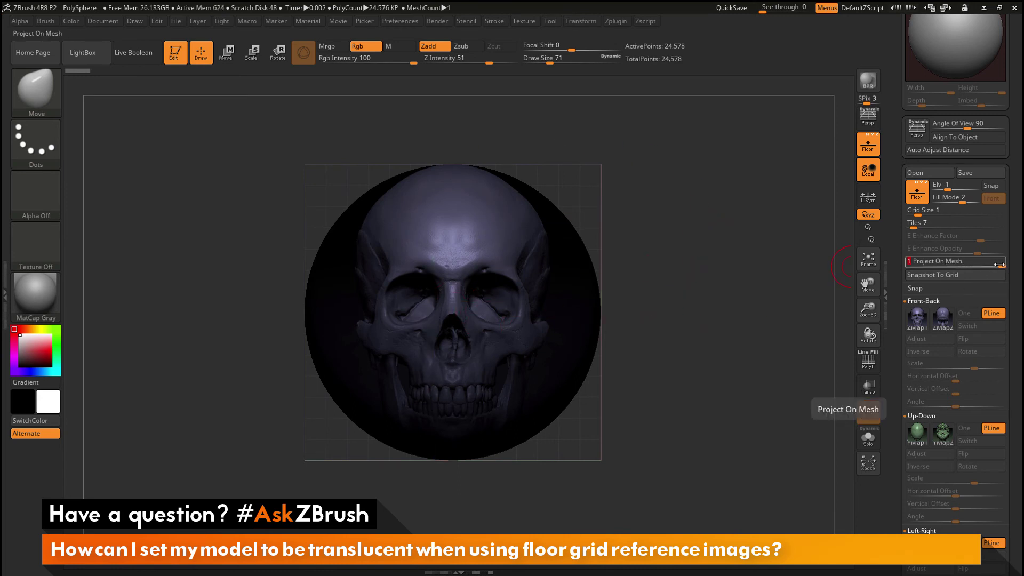
left_click_drag(1003, 263, 975, 261)
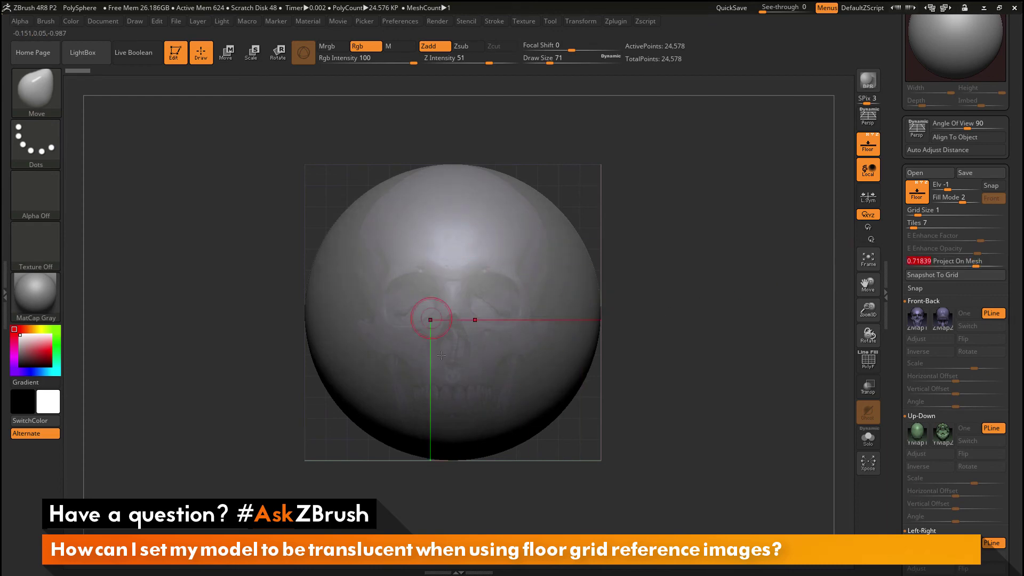
- Enlarge the Move brush and pull the sphere's sides and jaw into a rough skull shape
key("b")
key("Escape")
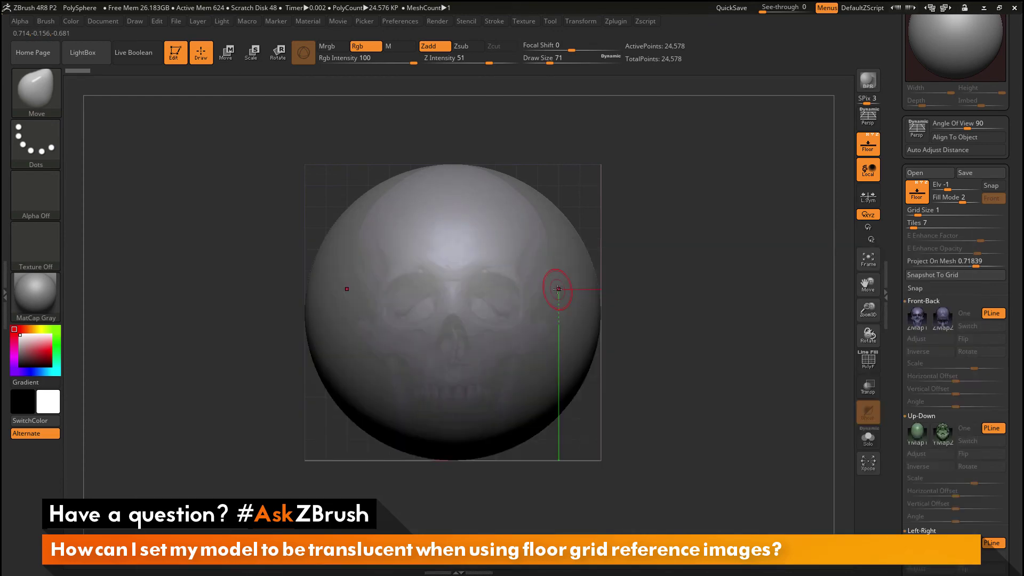
key("space")
left_click_drag(558, 289, 574, 288)
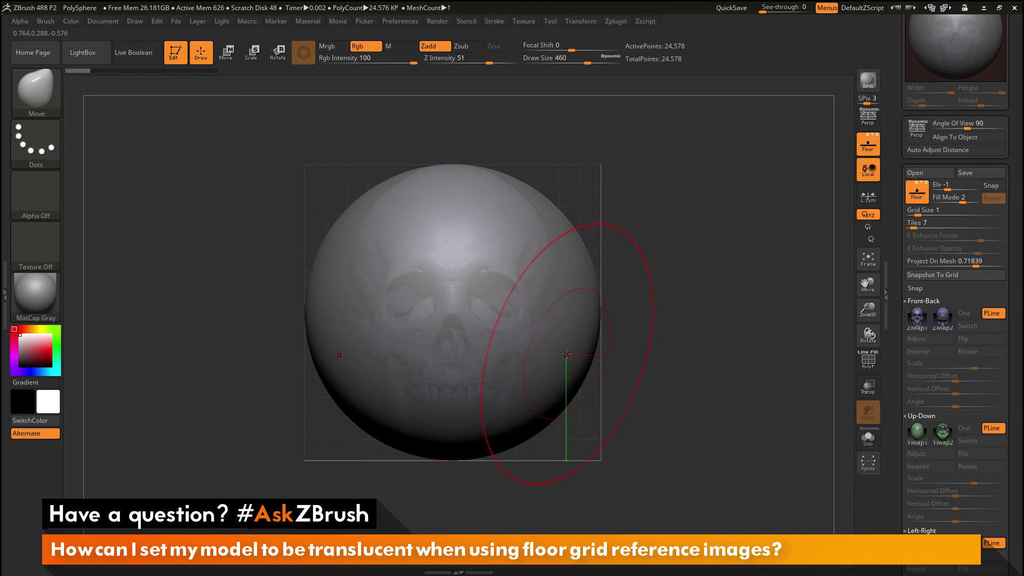
left_click_drag(576, 306, 565, 297)
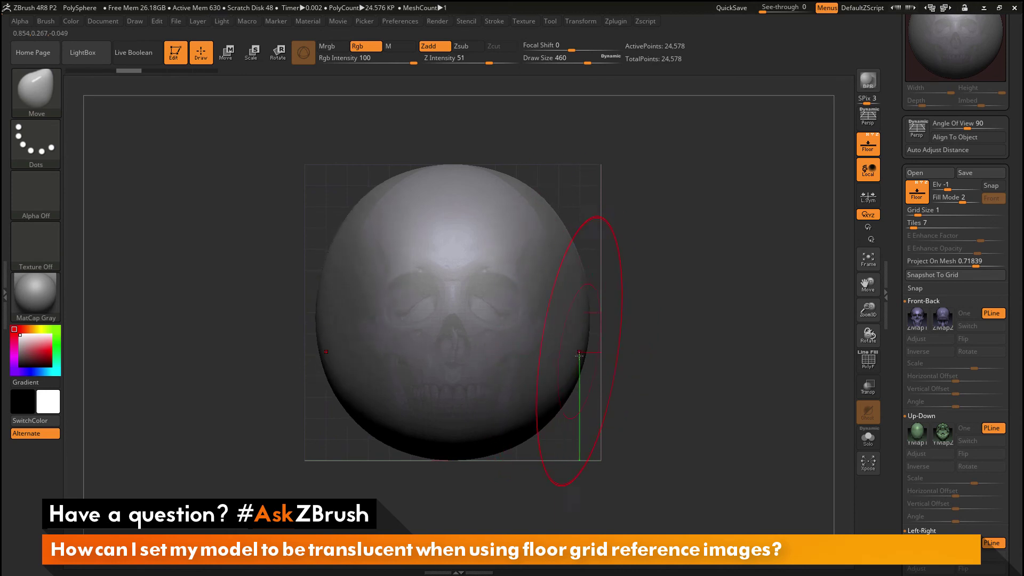
left_click_drag(586, 367, 559, 377)
key("ctrl+z")
key("ctrl+z")
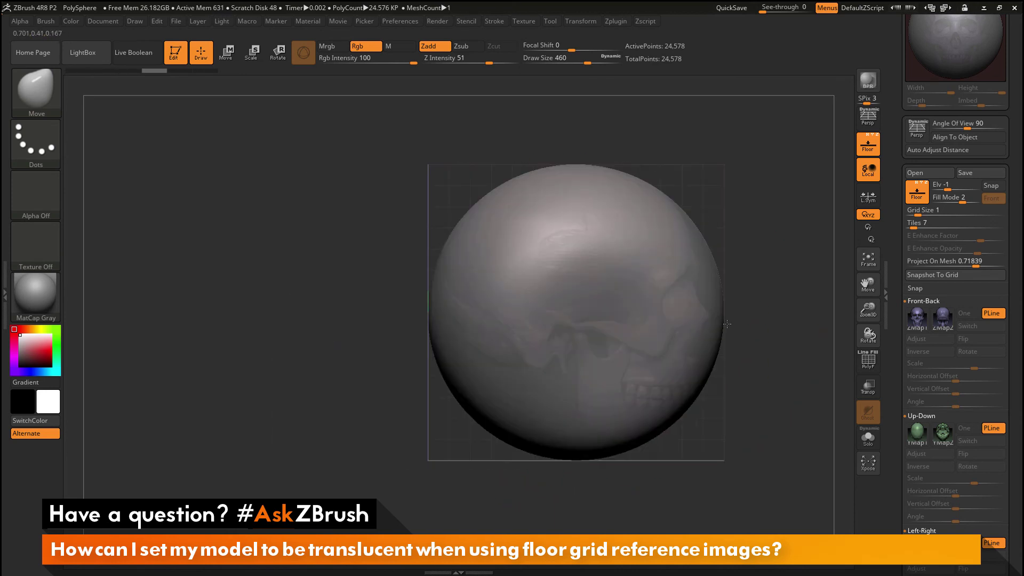
left_click_drag(695, 333, 566, 352)
key("ctrl+shift+z")
key("ctrl+shift+z")
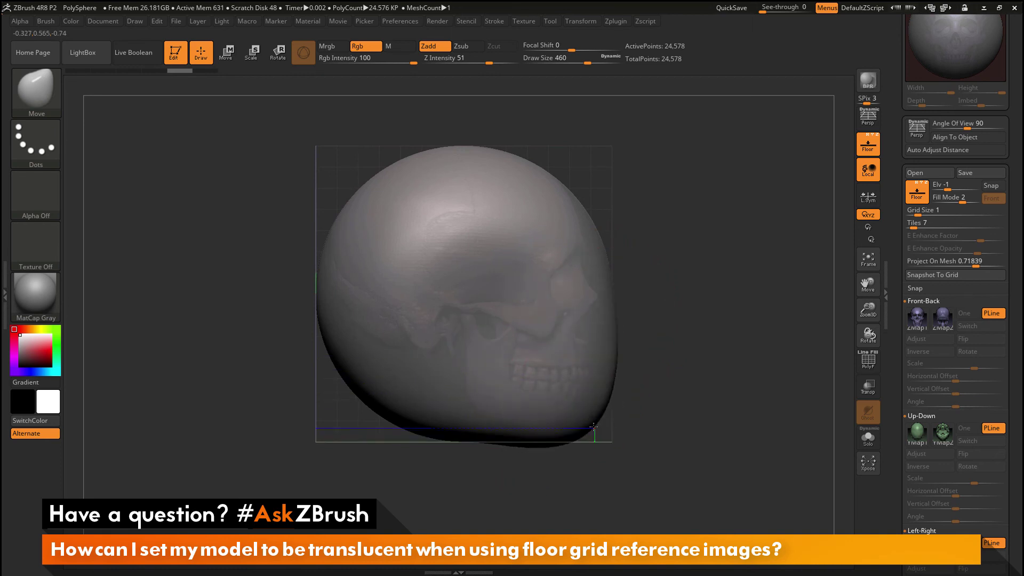
mouse_move(344, 368)
left_mouse_down()
mouse_move(382, 320)
mouse_move(373, 314)
left_mouse_up()
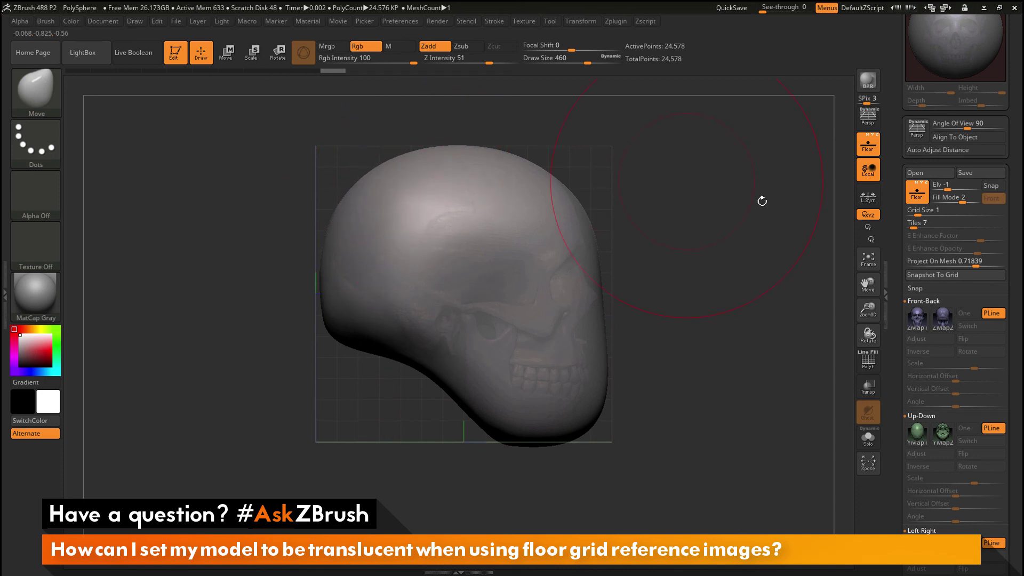
- Set Project On Mesh to 0, adjust Fill Mode, and compare the head in front and side views
left_click_drag(975, 264, 902, 268)
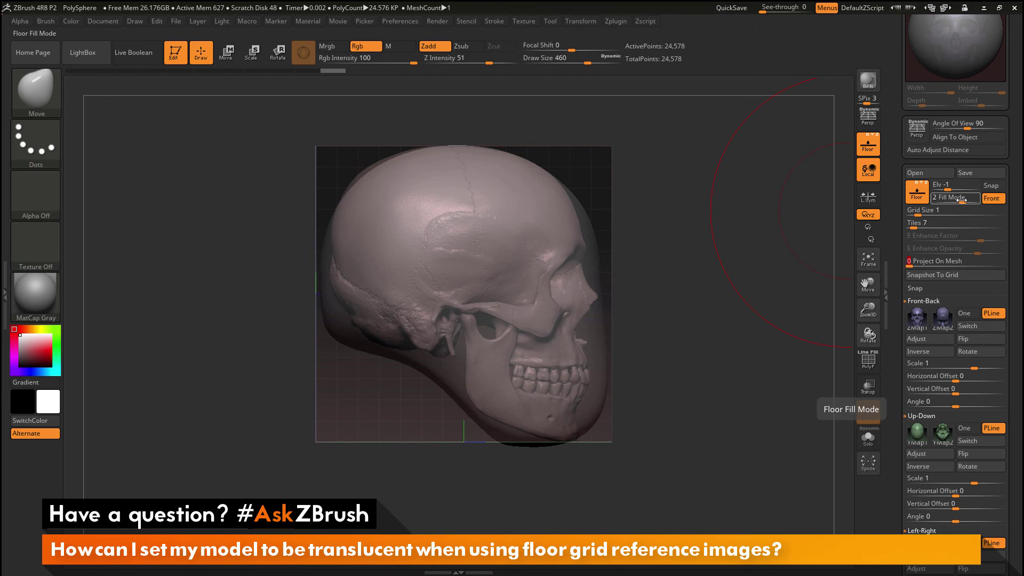
left_click_drag(957, 199, 955, 198)
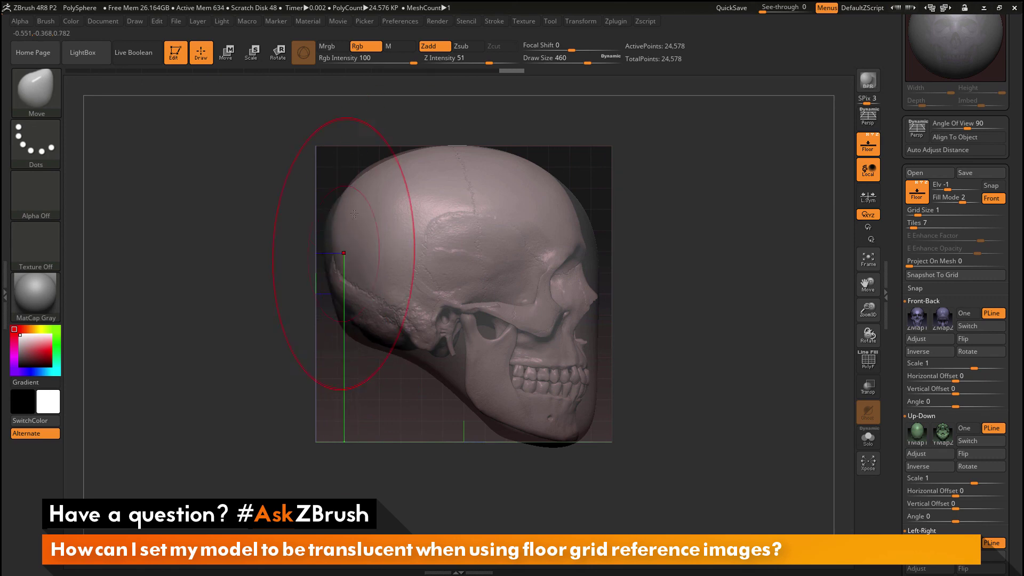
left_click_drag(652, 228, 656, 269)
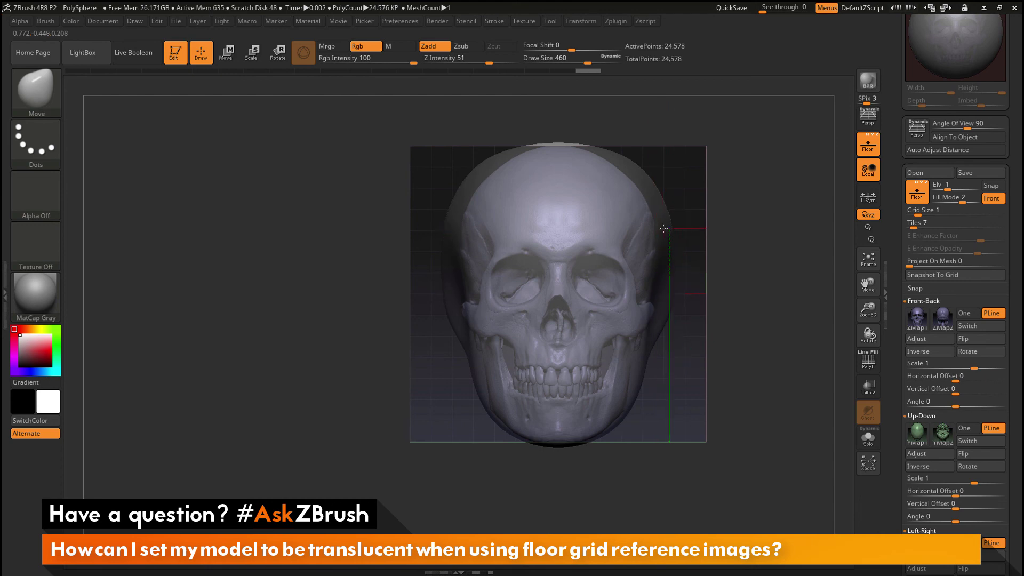
left_click_drag(680, 306, 746, 309)
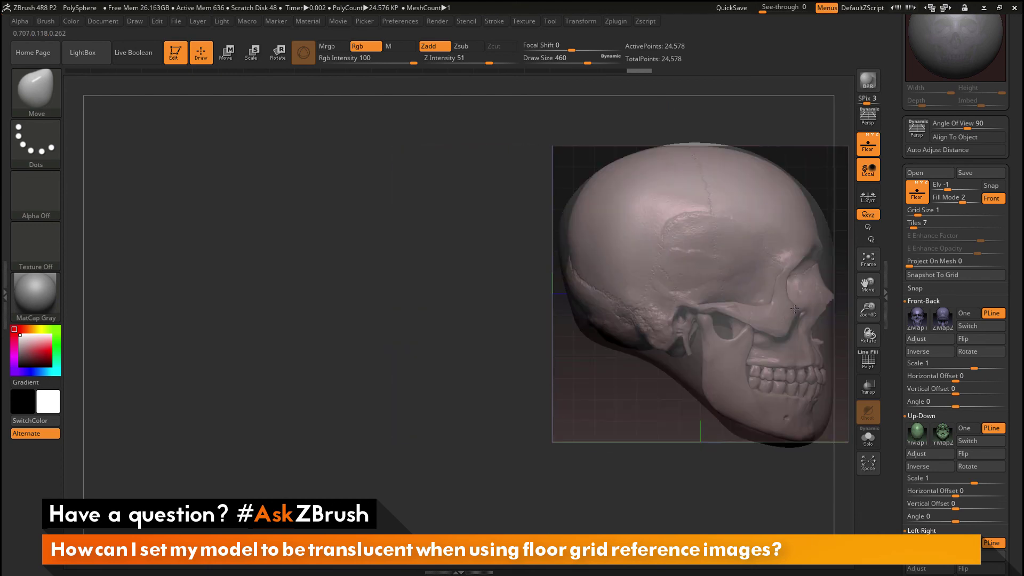
left_click_drag(717, 468, 708, 409, "alt")
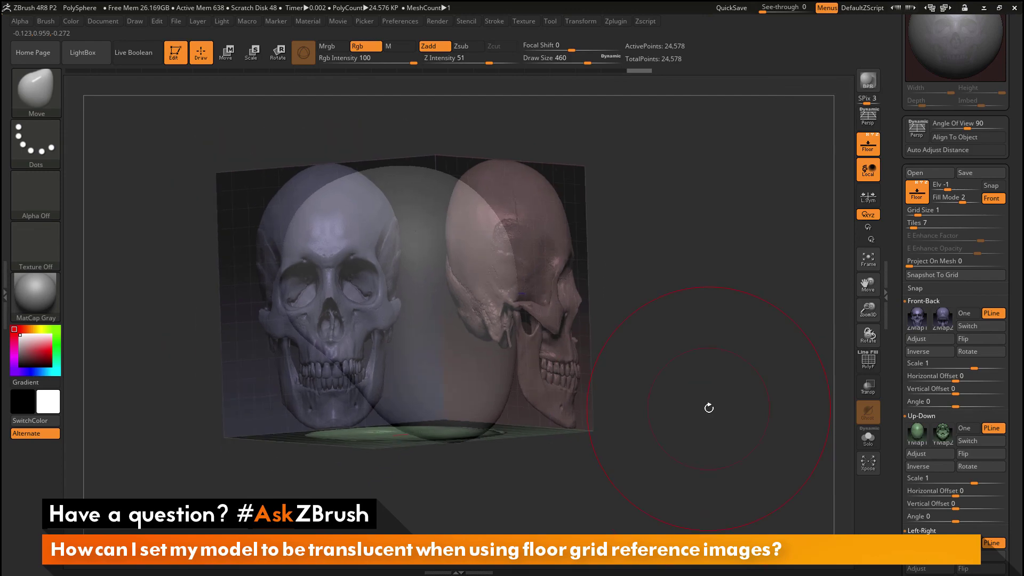